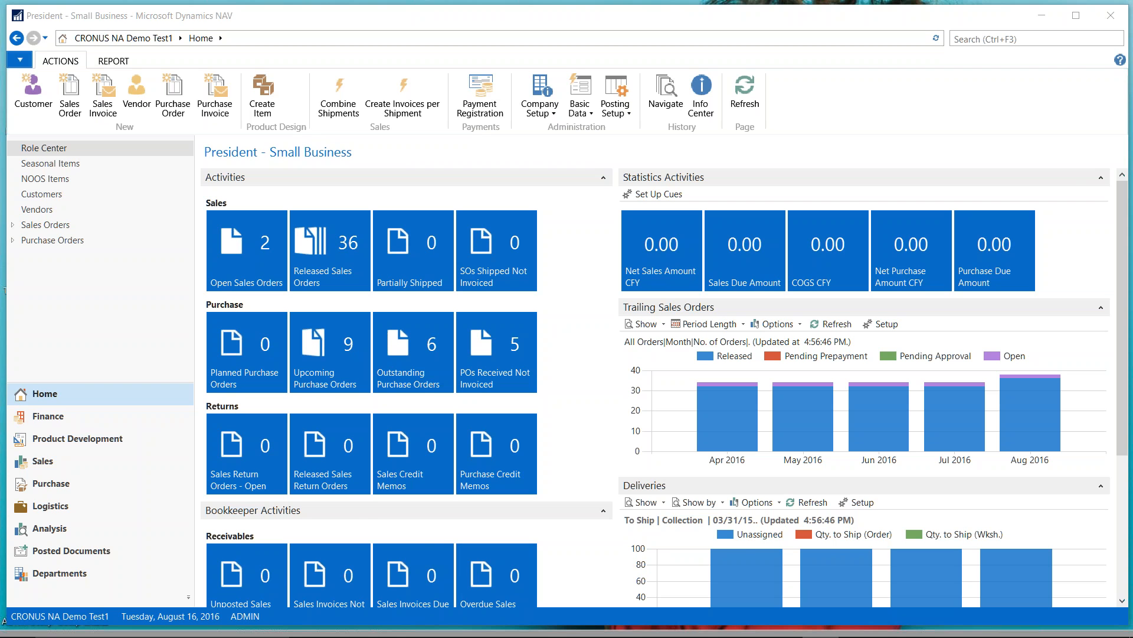
- Review the sales order lines behind the Qty. on Sales Order figure of the Men's Shirt item 20000, and close its item card
mouse_move(791, 631)
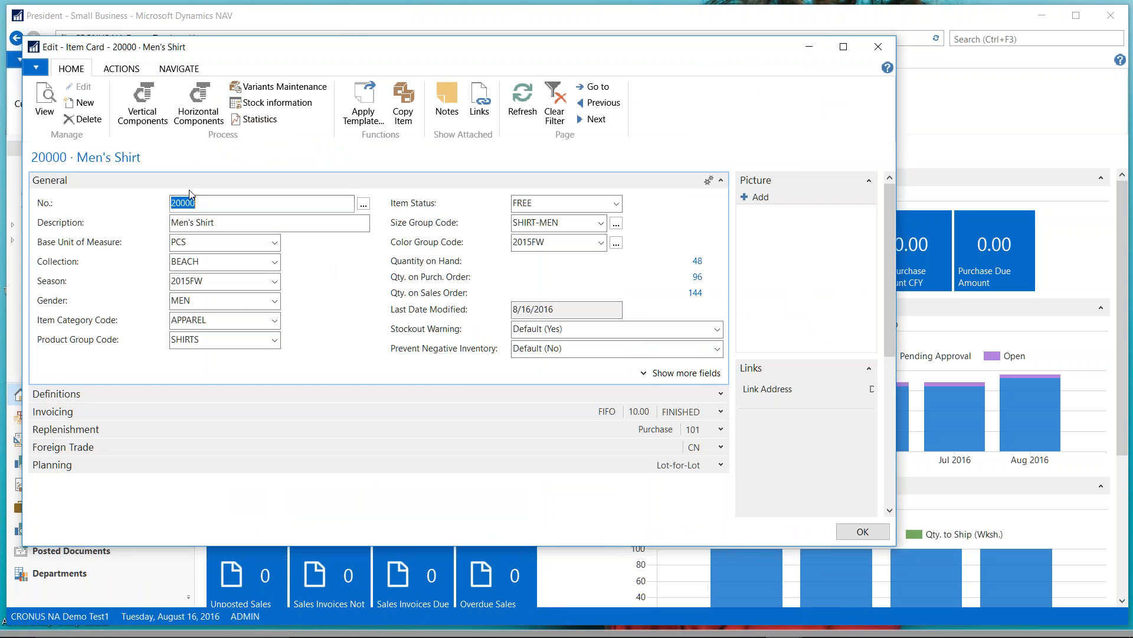
left_click(207, 203)
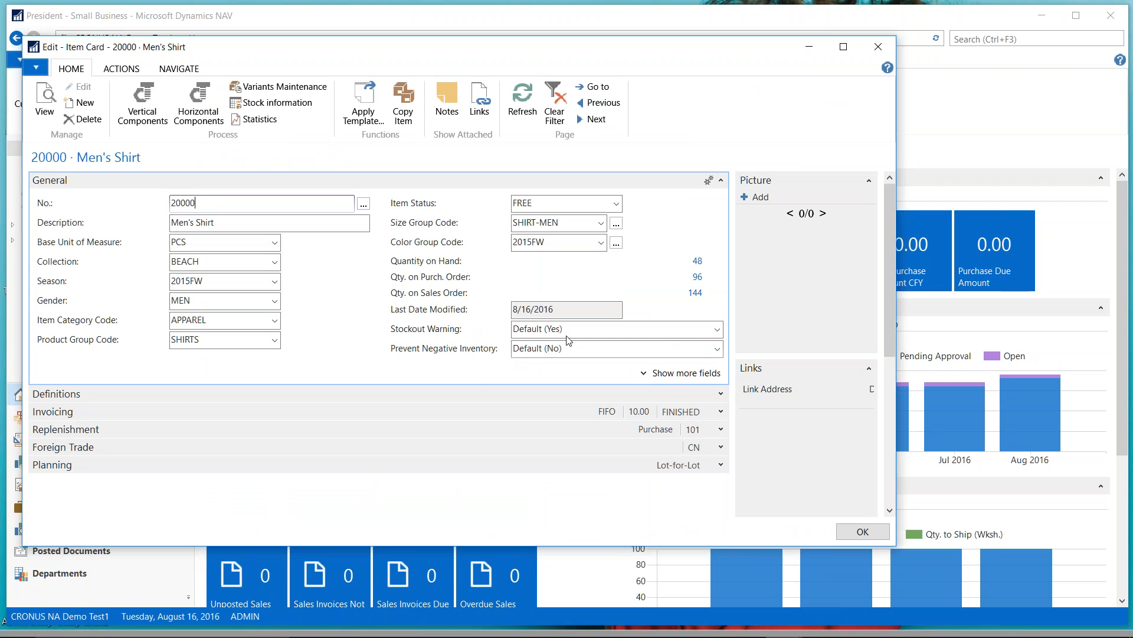
left_click(698, 295)
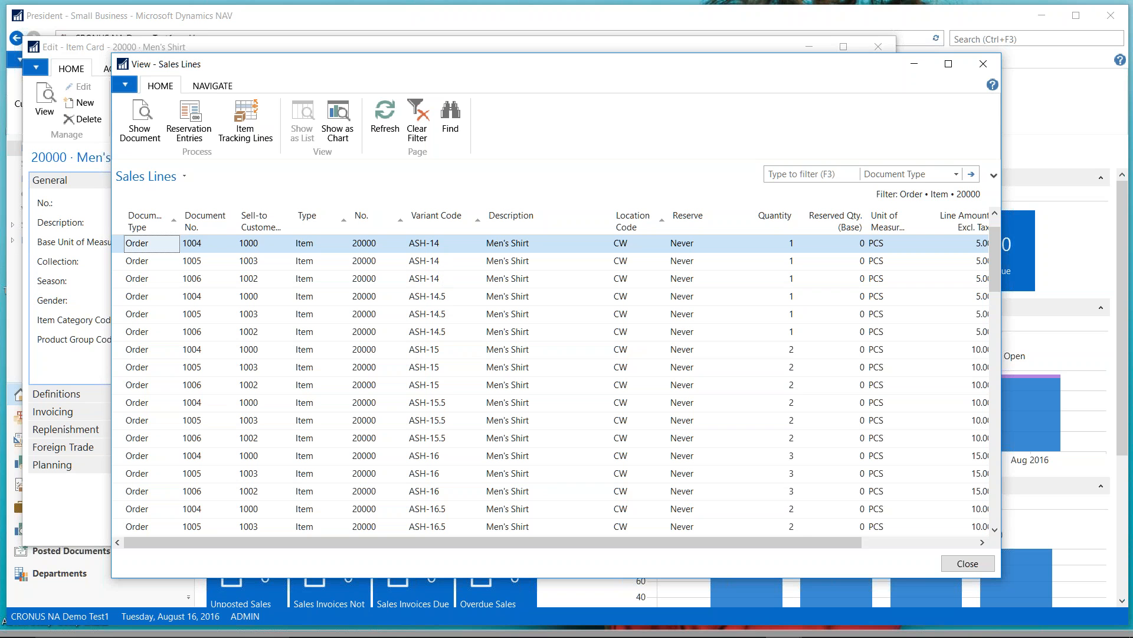
left_click(993, 378)
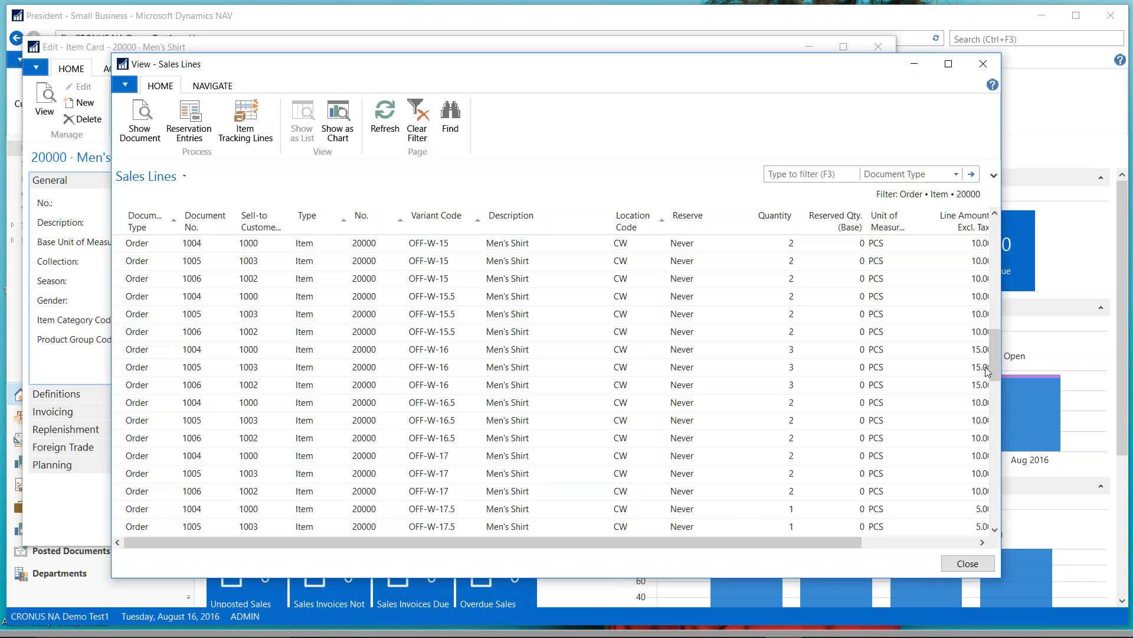
left_click_drag(995, 354, 995, 478)
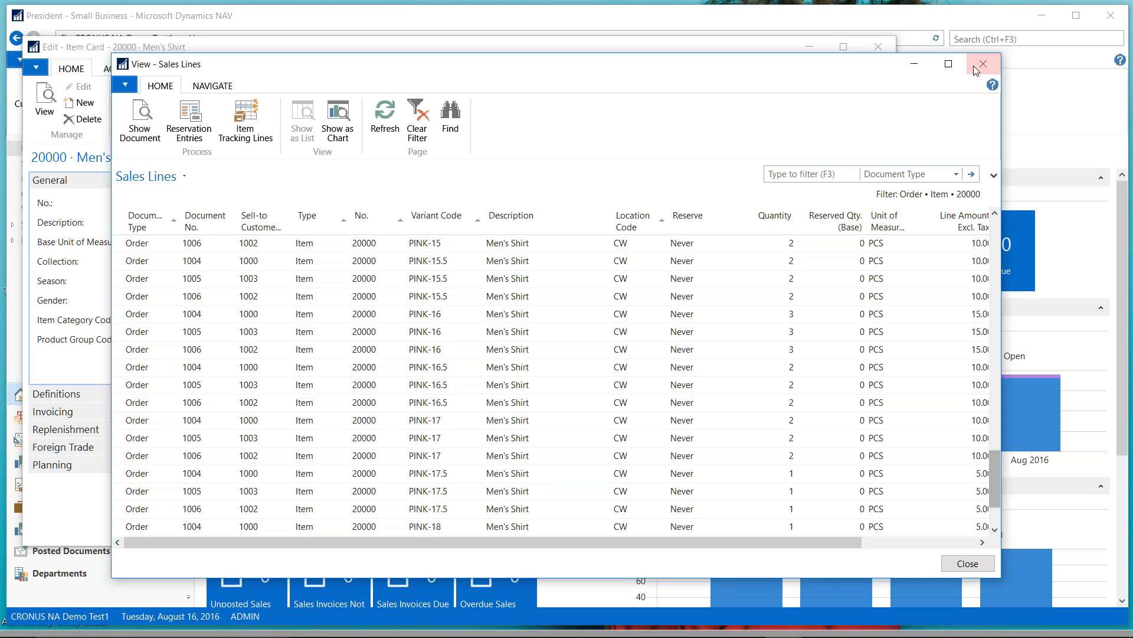
left_click(994, 66)
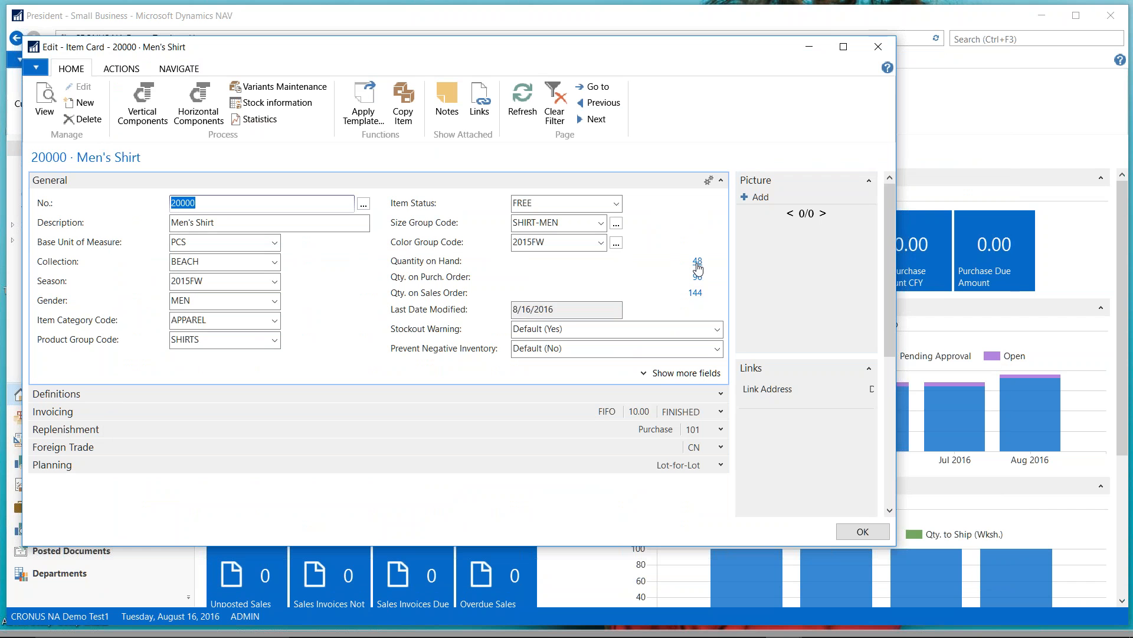
left_click(878, 46)
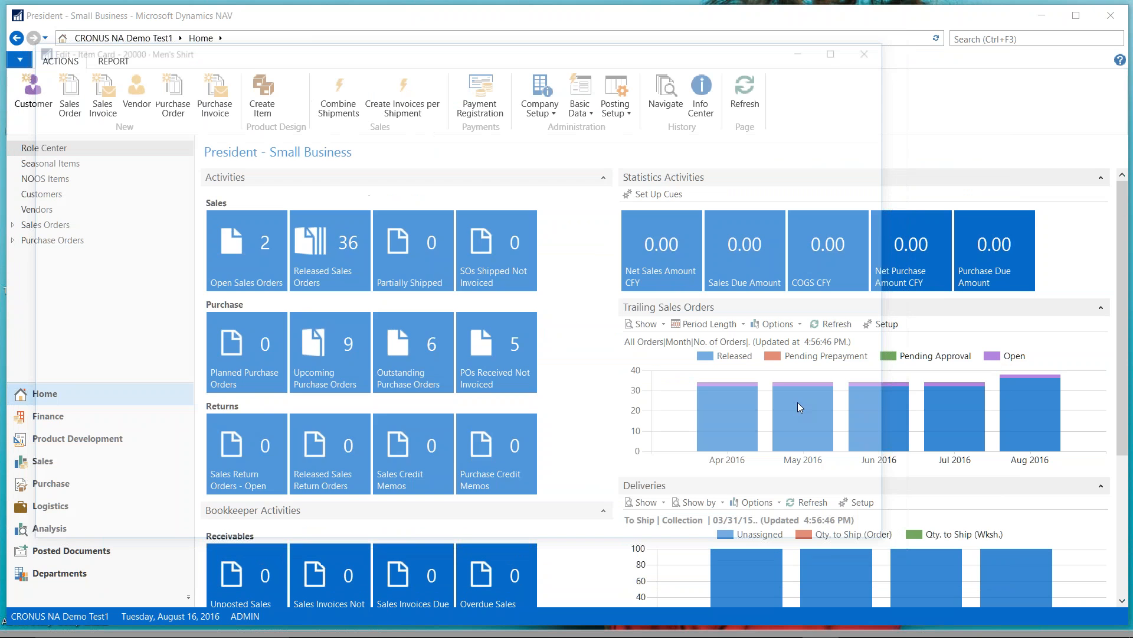
- Check the available Delivery Priority codes on the Guildford Leather Wear customer card without changing the assigned one, and close the card
mouse_move(780, 632)
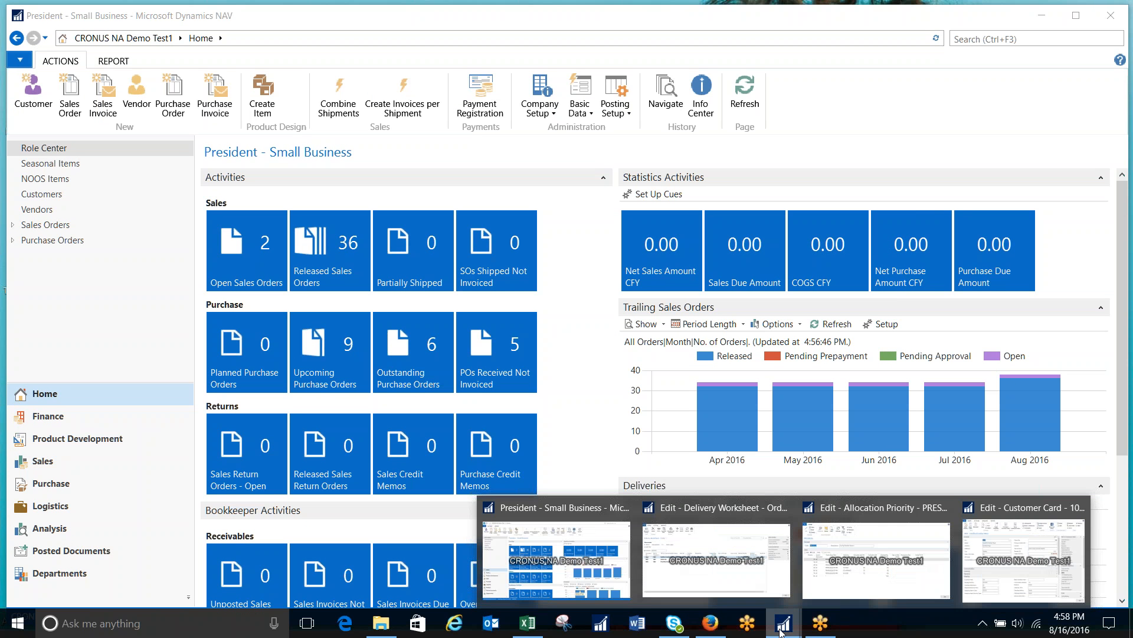
left_click(1001, 544)
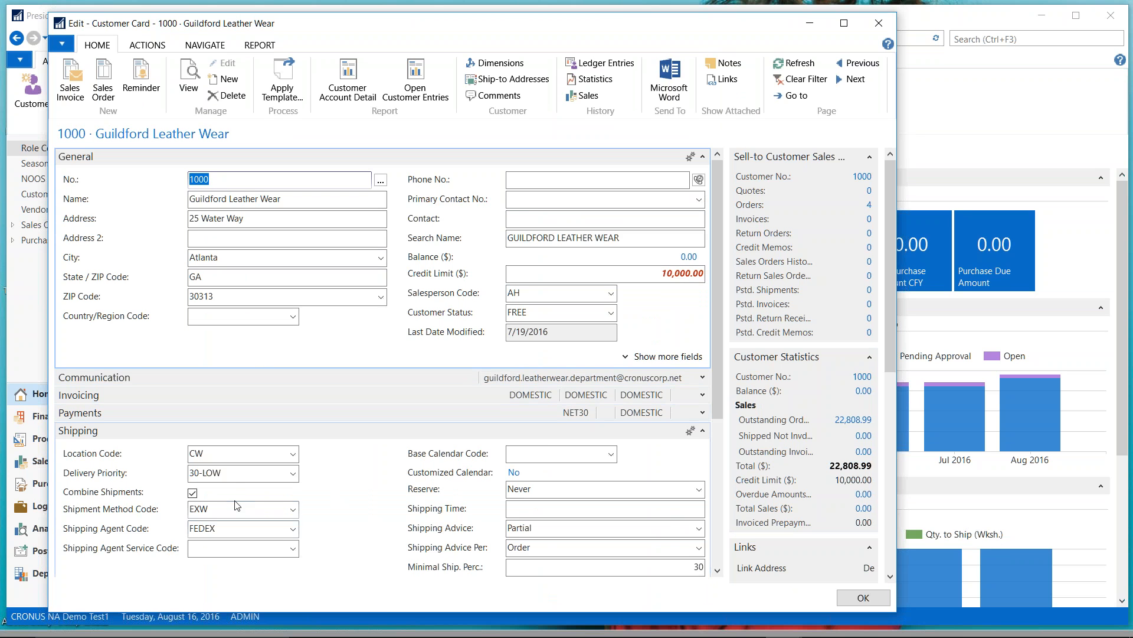
left_click(240, 474)
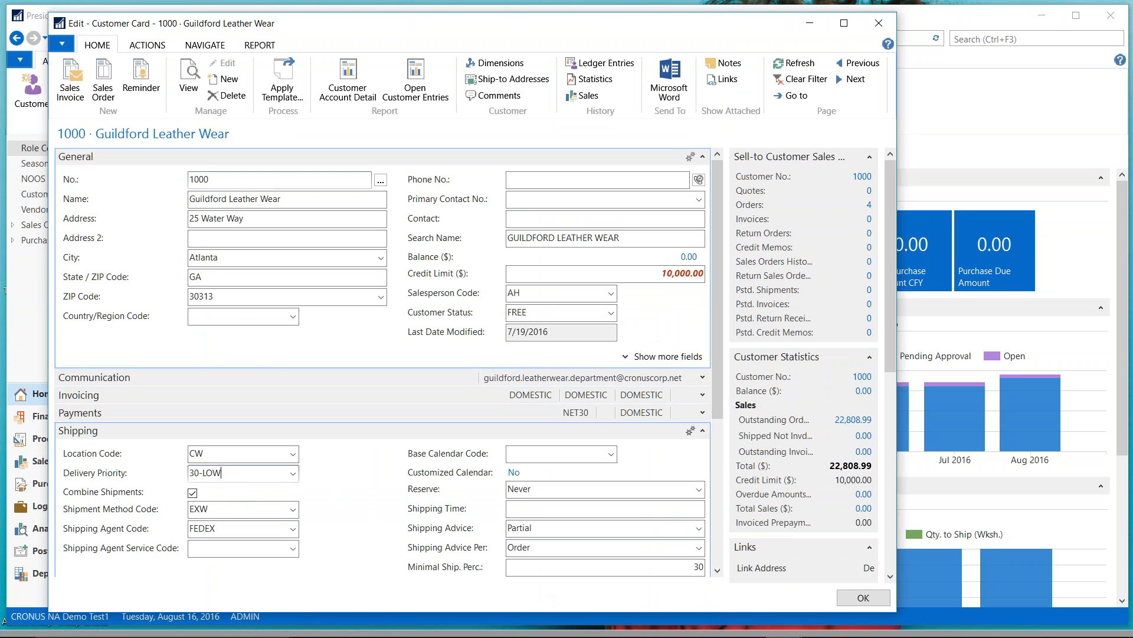
left_click(292, 474)
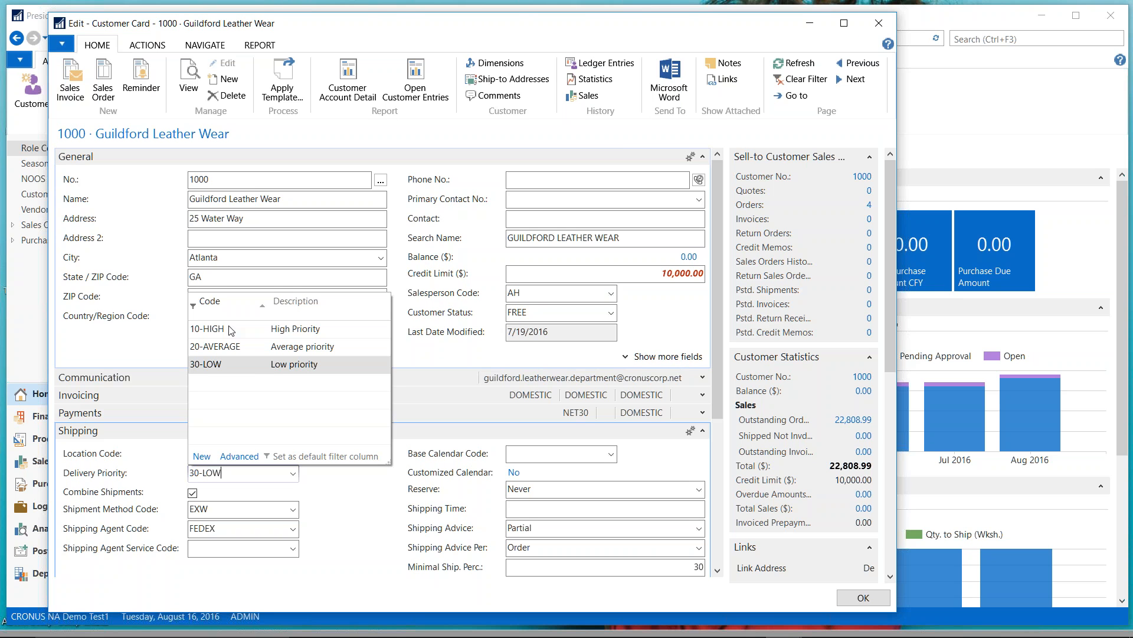
left_click(884, 27)
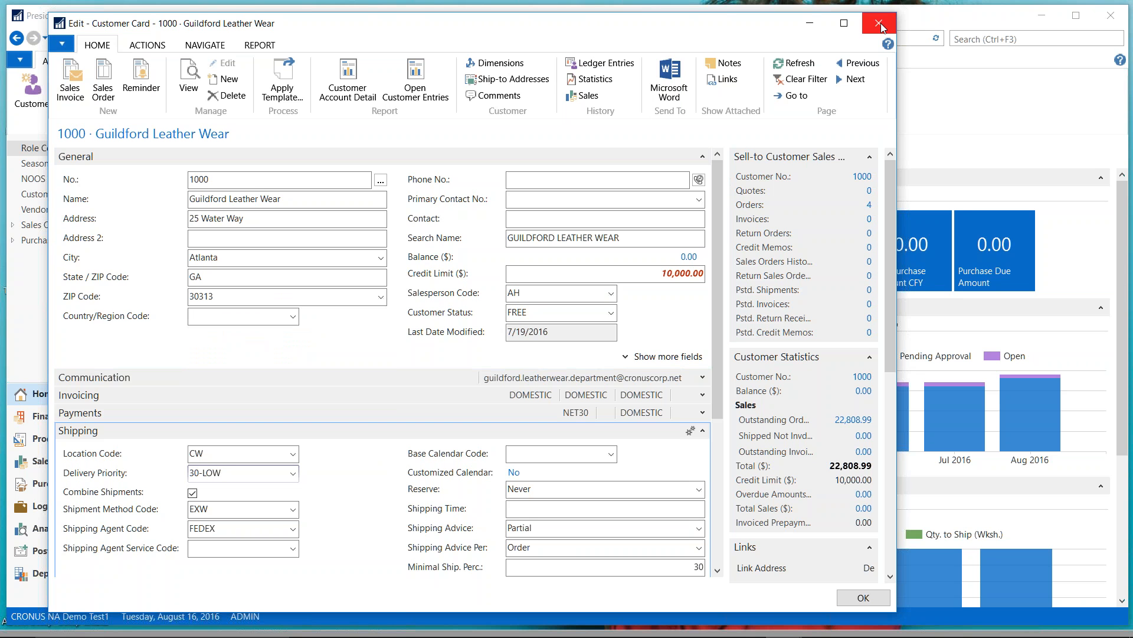
left_click(881, 24)
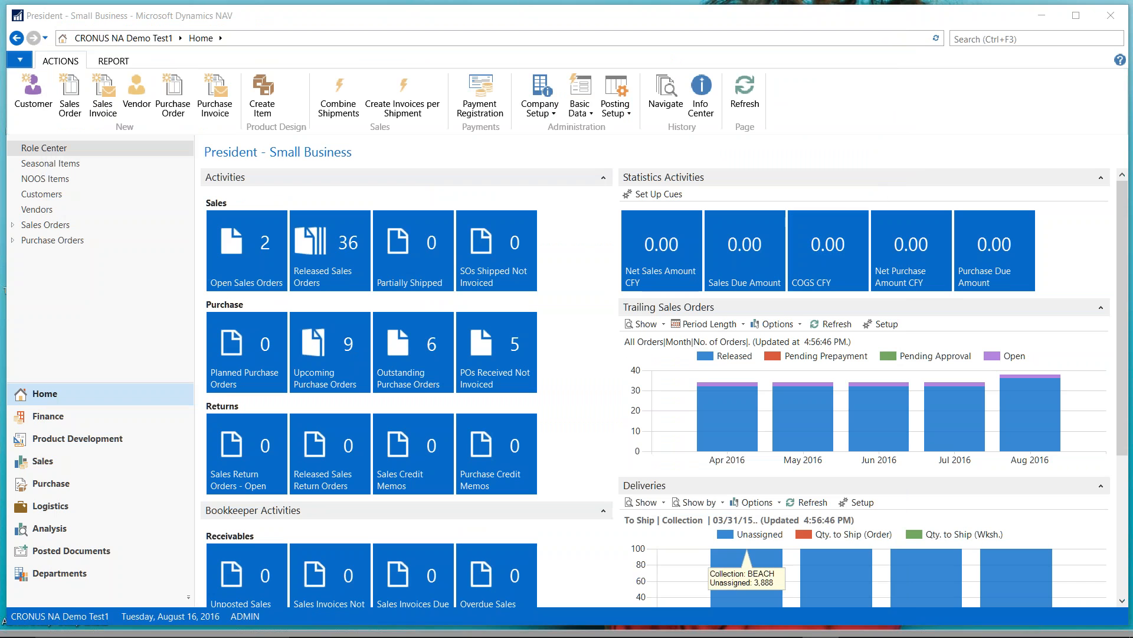
- Bring up the Delivery Worksheet for orders and examine the Men's Shirt lines for item 20000
mouse_move(782, 630)
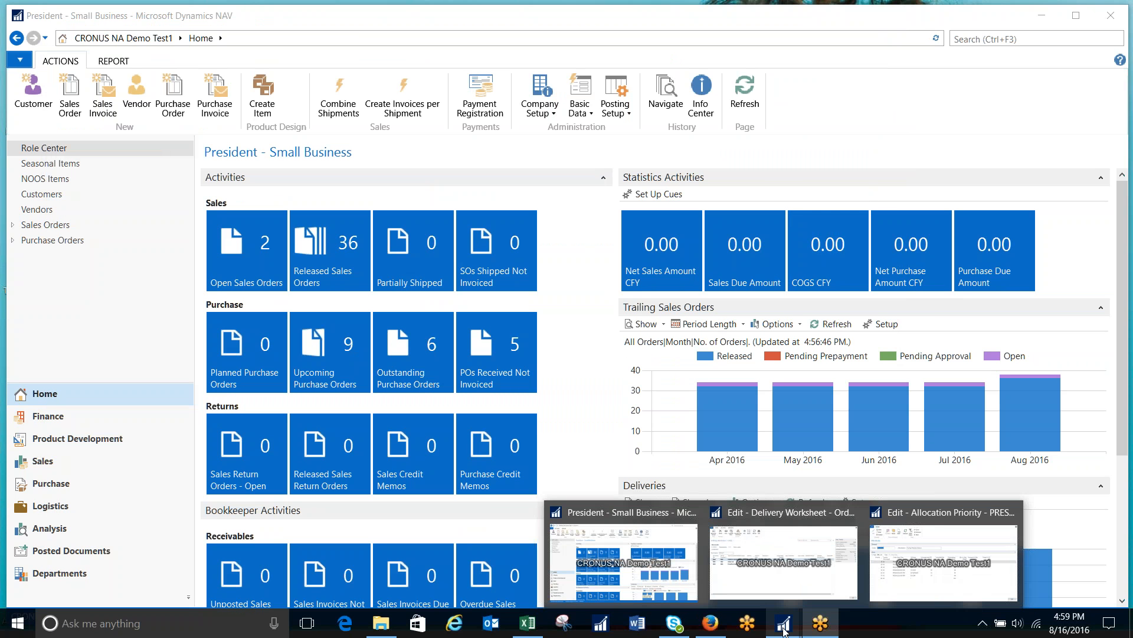
left_click(798, 582)
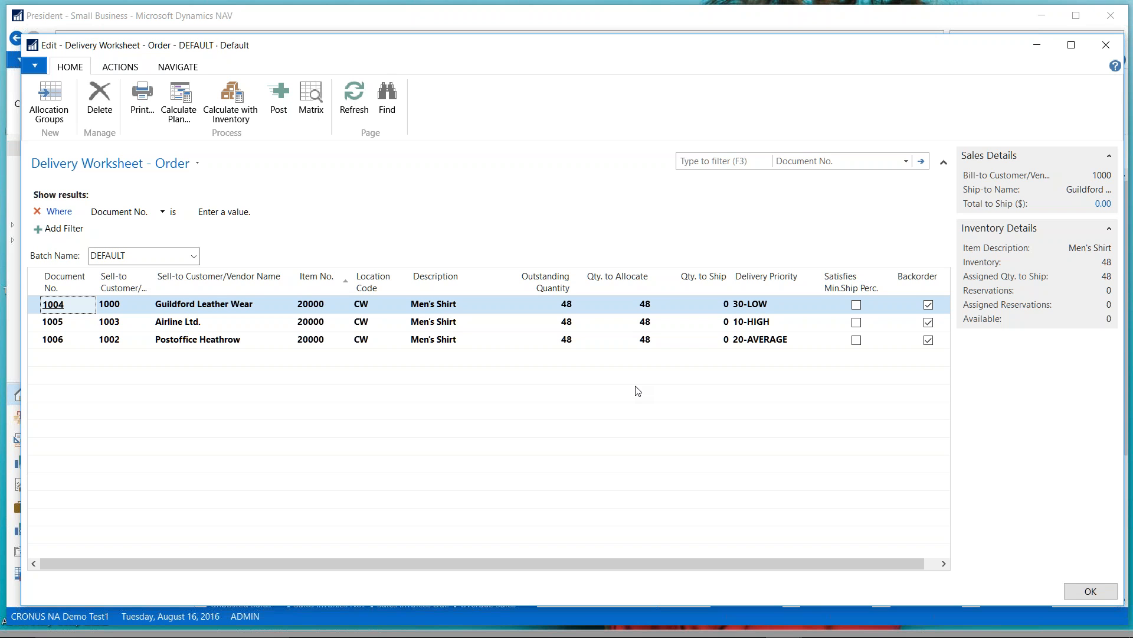
left_click(335, 308)
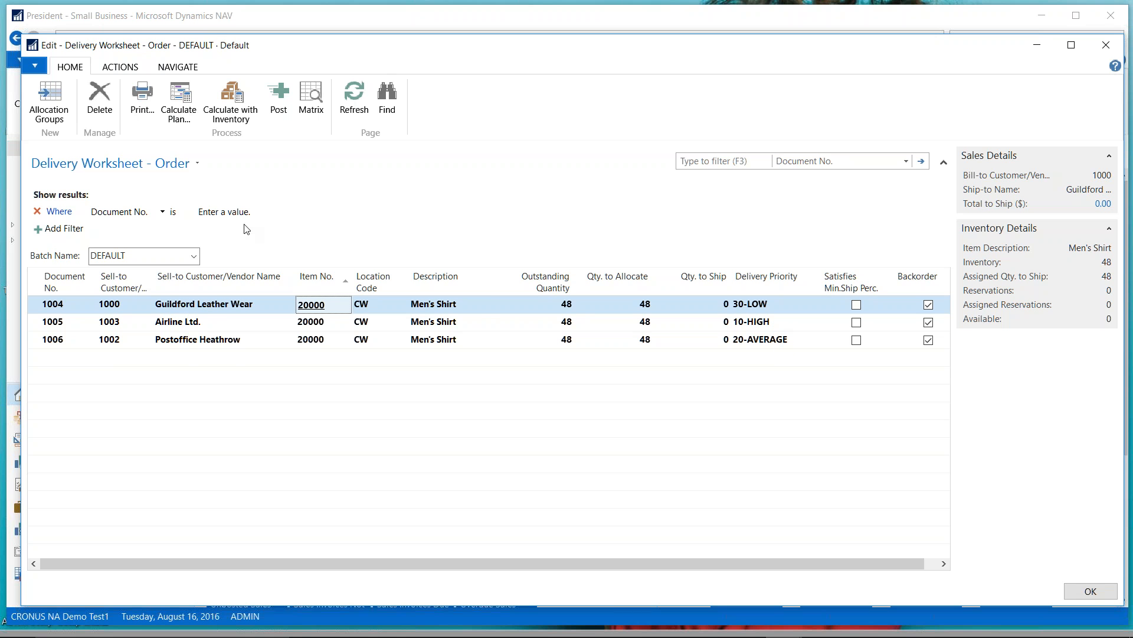
- Recalculate the Delivery Worksheet with inventory, leaving the Allocation Group Code blank, and check the Airline Ltd. line's Qty. to Ship
left_click(231, 102)
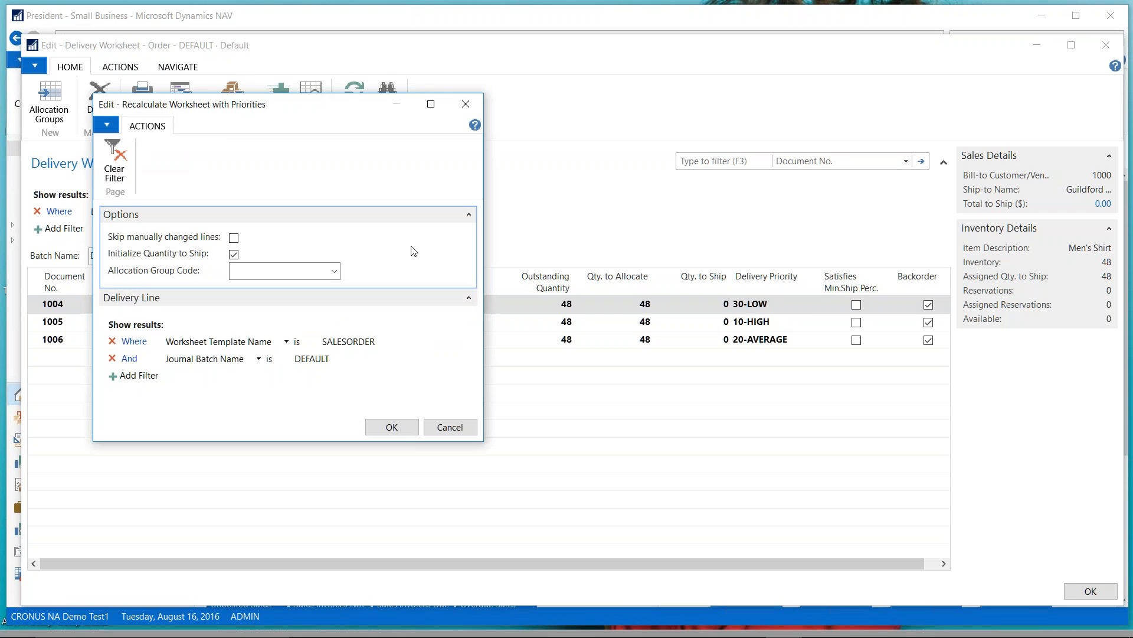
left_click_drag(303, 105, 648, 148)
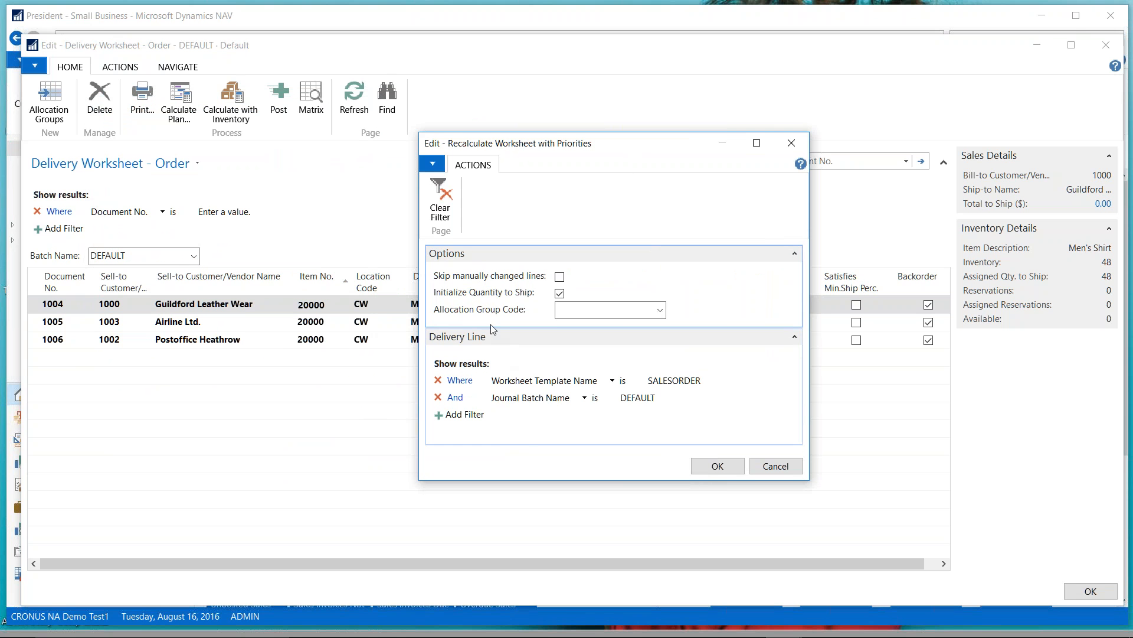
left_click(577, 309)
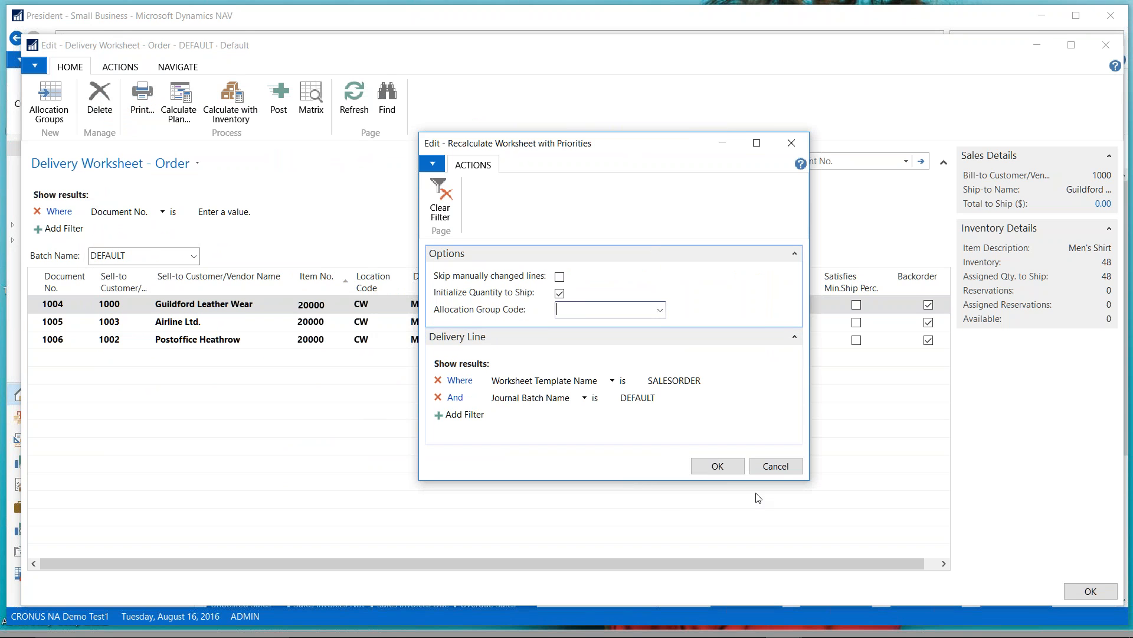
left_click(718, 467)
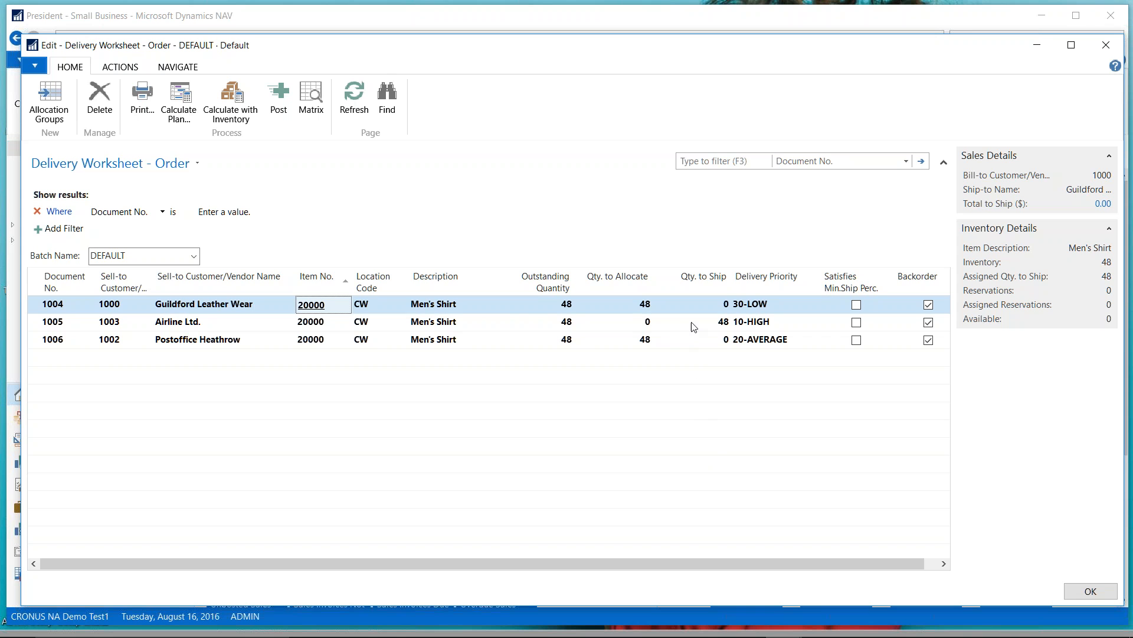
left_click(718, 326)
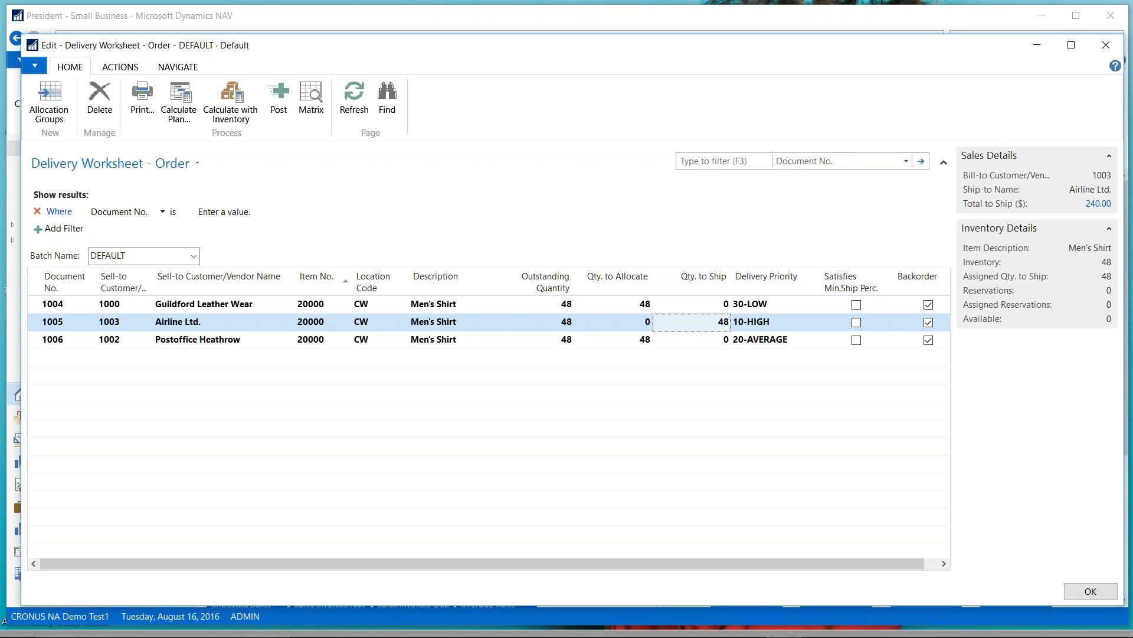
- Bring up the PRESALES allocation priority and examine the Calculate with Qty. rules on priority lines 20, 30 and 40
mouse_move(820, 632)
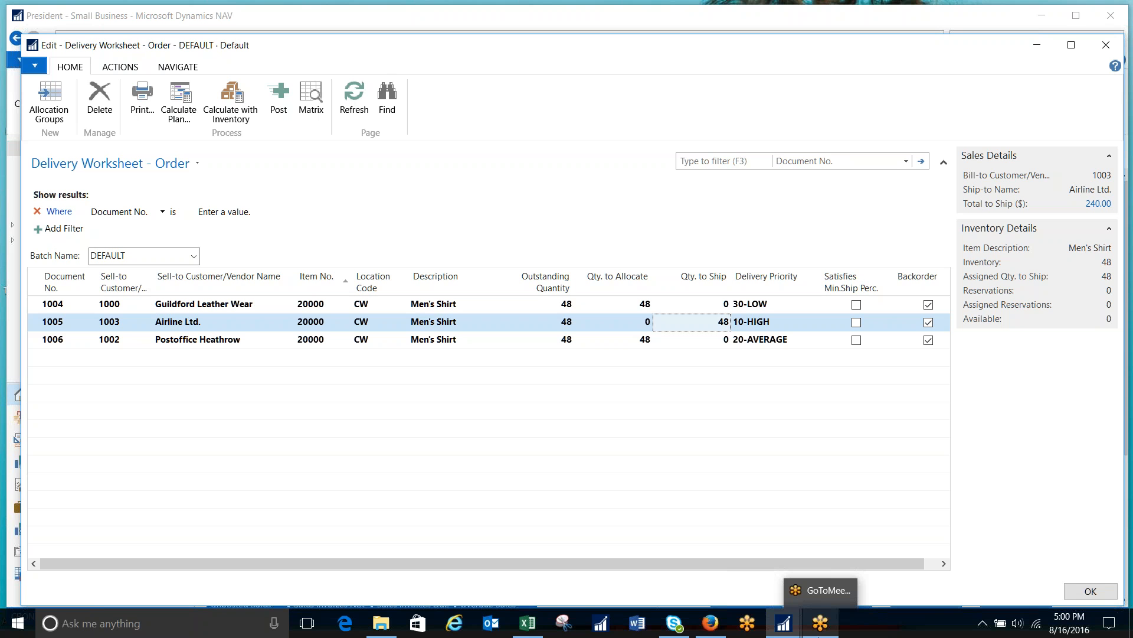
left_click(784, 623)
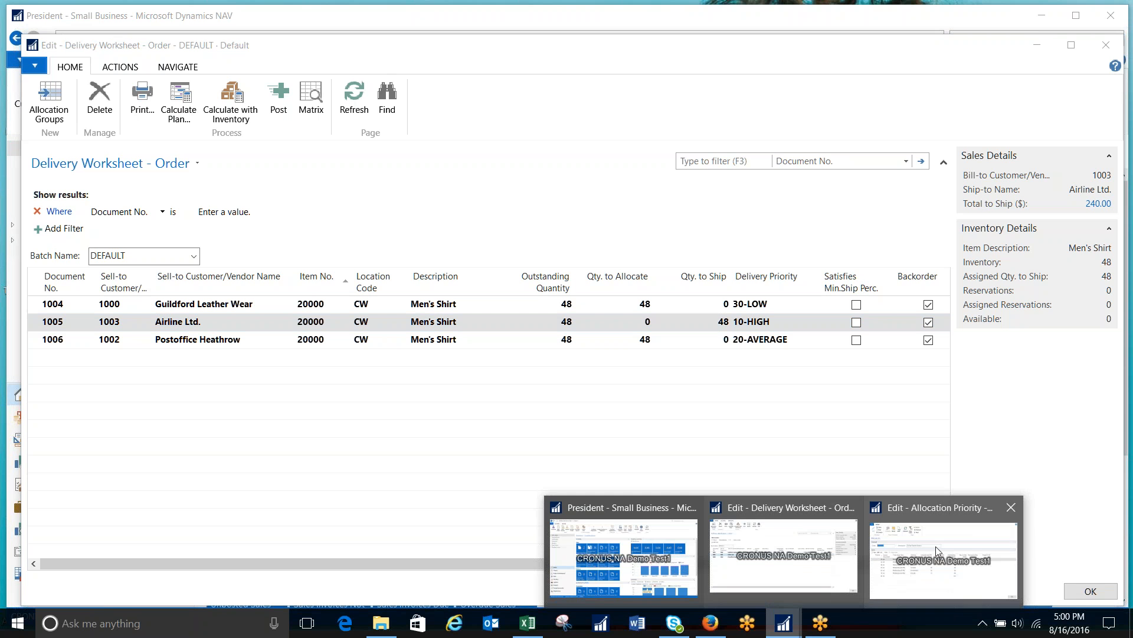
left_click(936, 547)
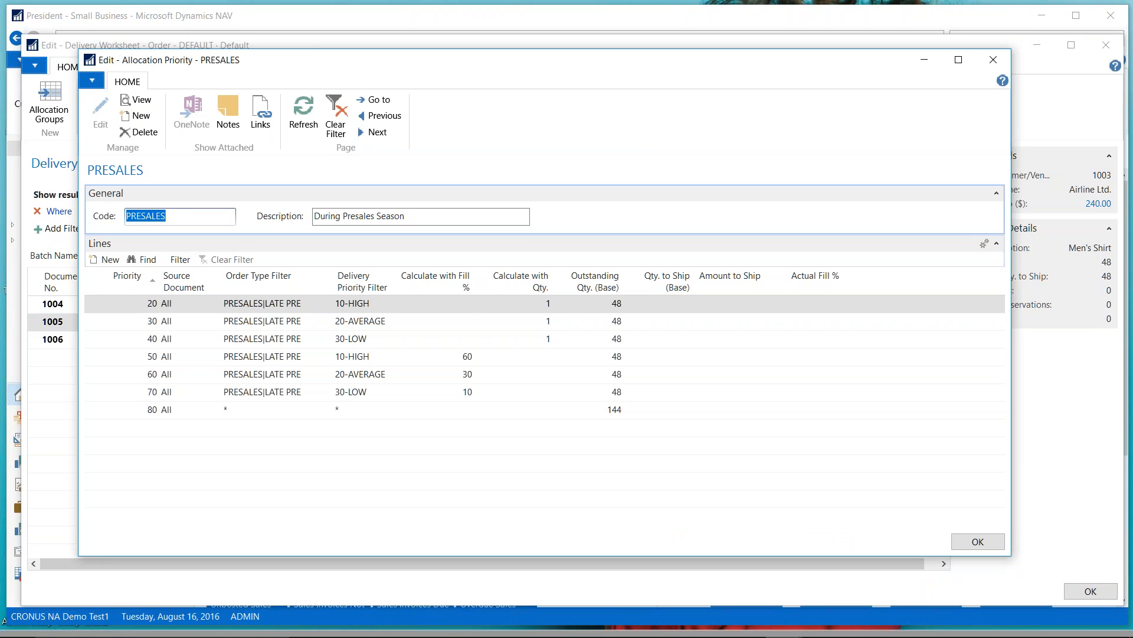
left_click(176, 215)
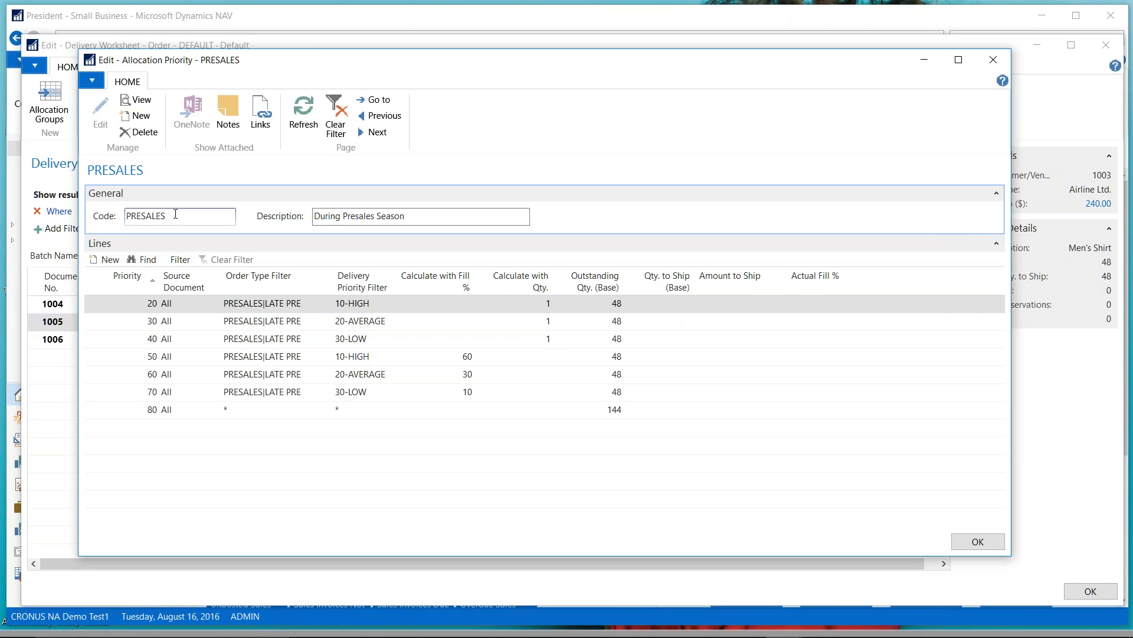
left_click(527, 310)
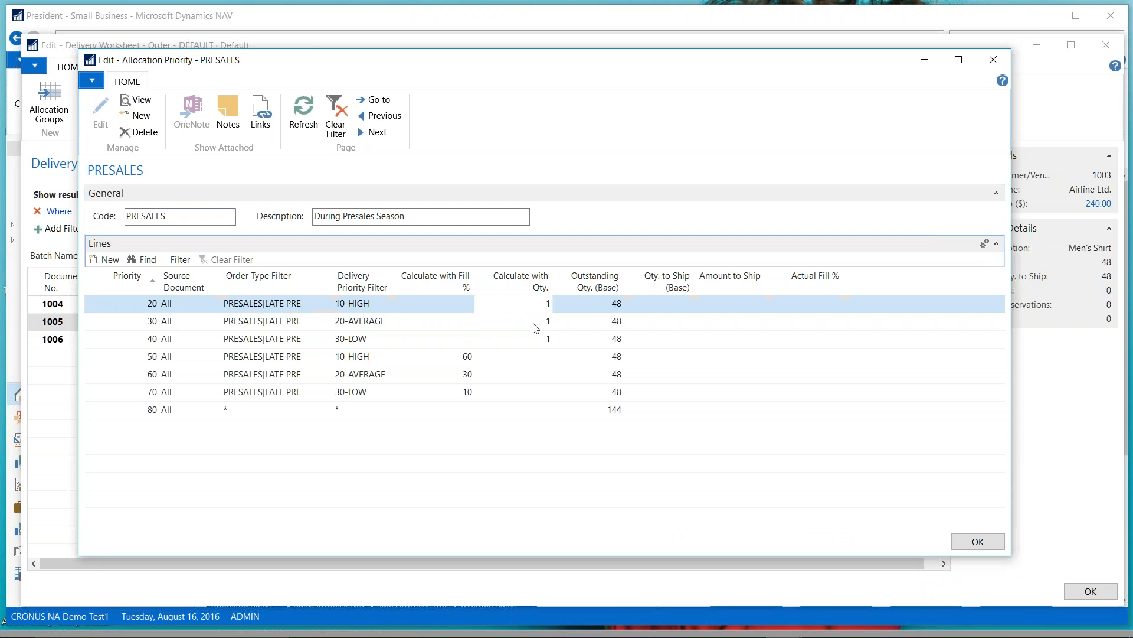
left_click(537, 321)
key("Down")
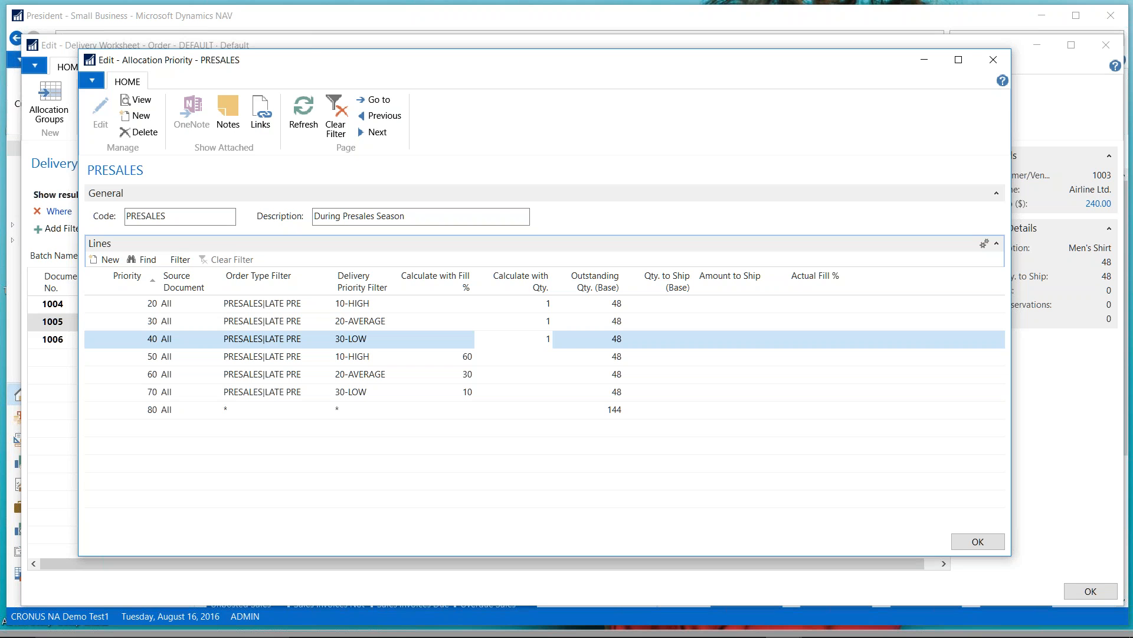
left_click(547, 303)
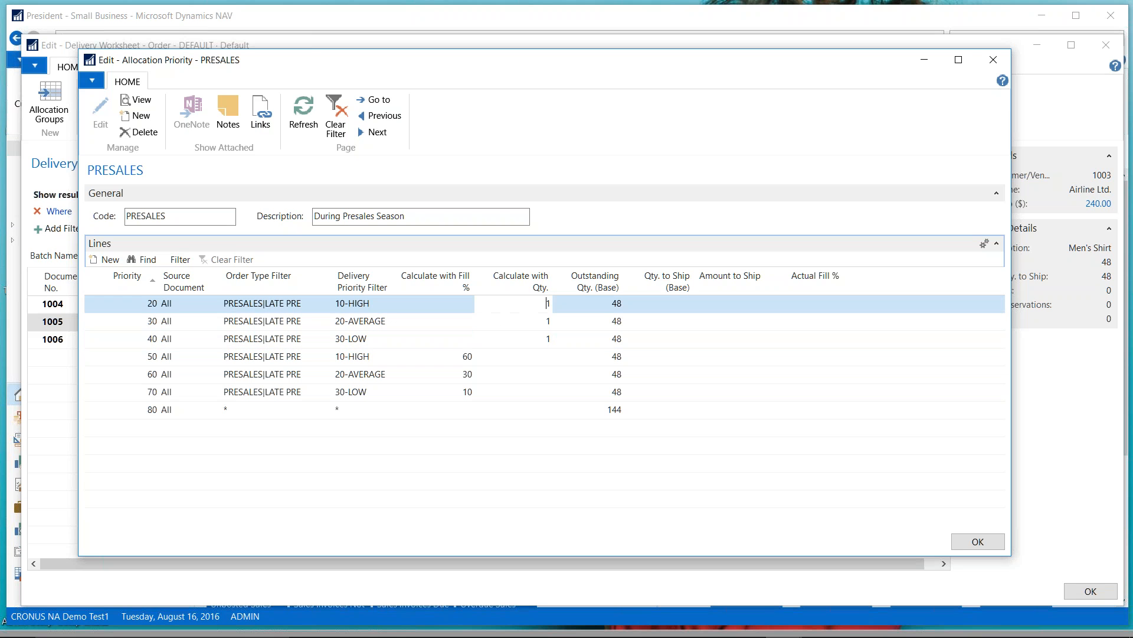
left_click(541, 325)
left_click(544, 341)
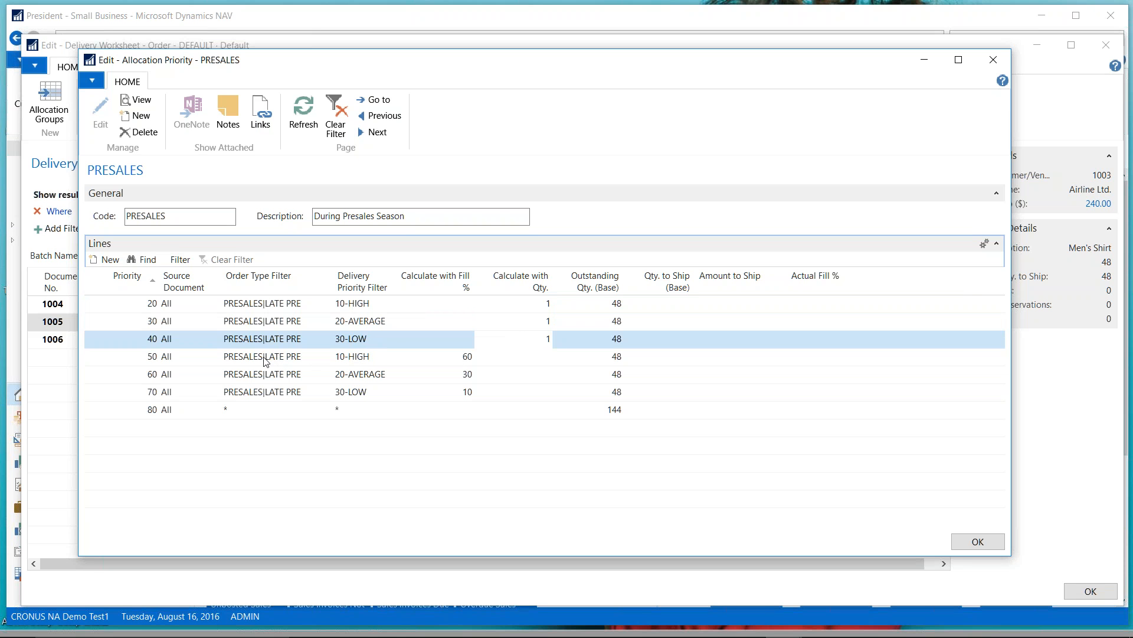
- Examine the Calculate with Fill % rules on PRESALES priority lines 50, 60 and 70, and close the allocation priority card
left_click(382, 363)
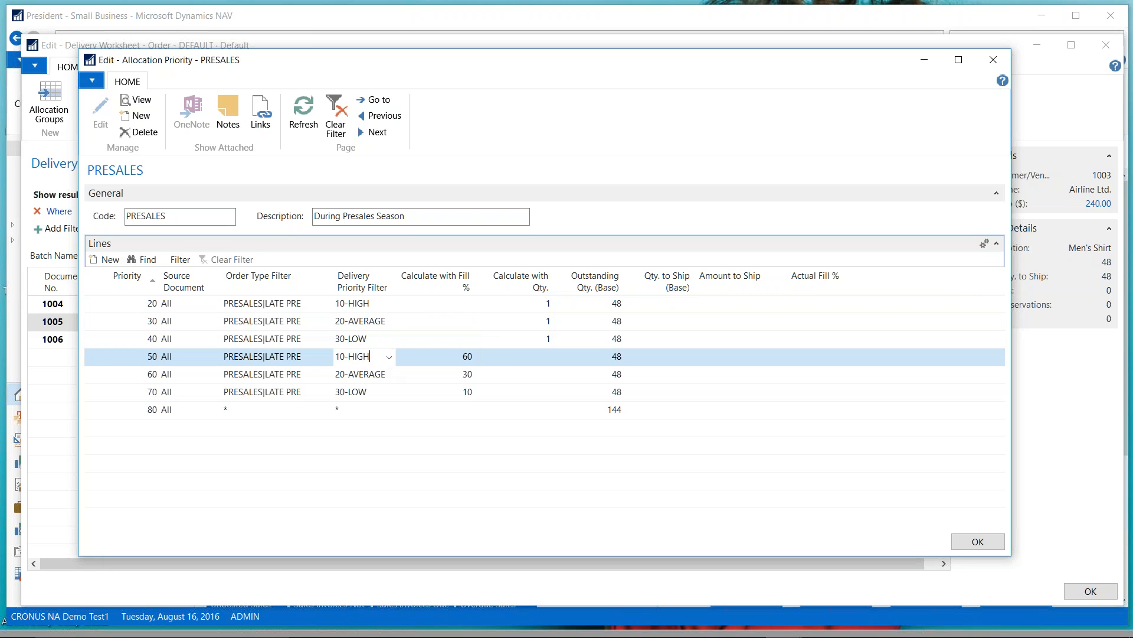
left_click(461, 359)
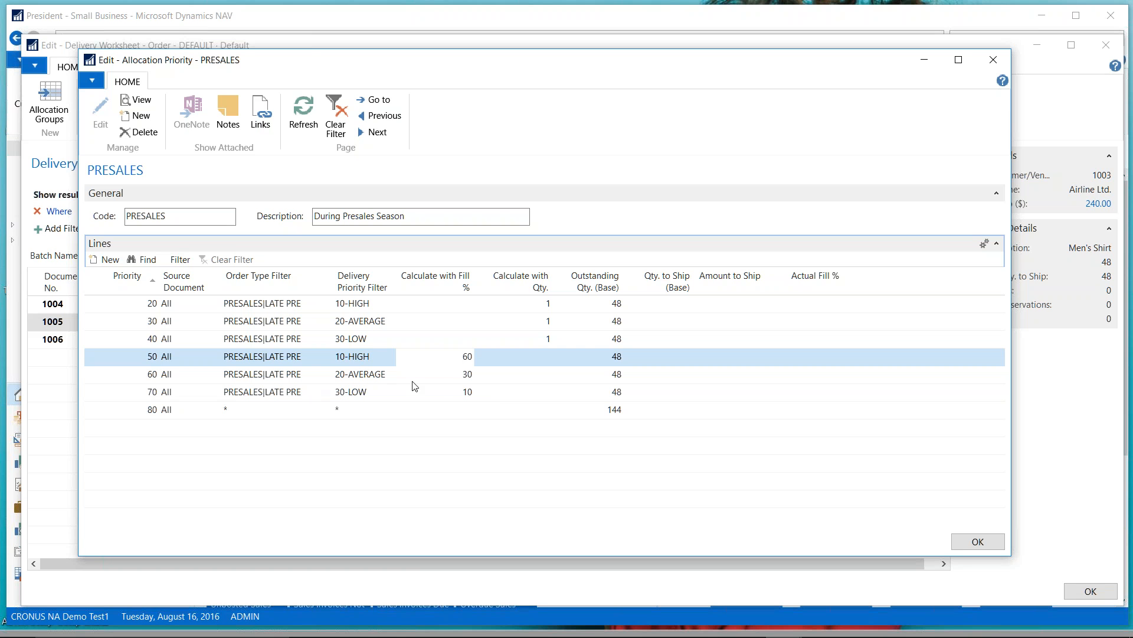
left_click(446, 380)
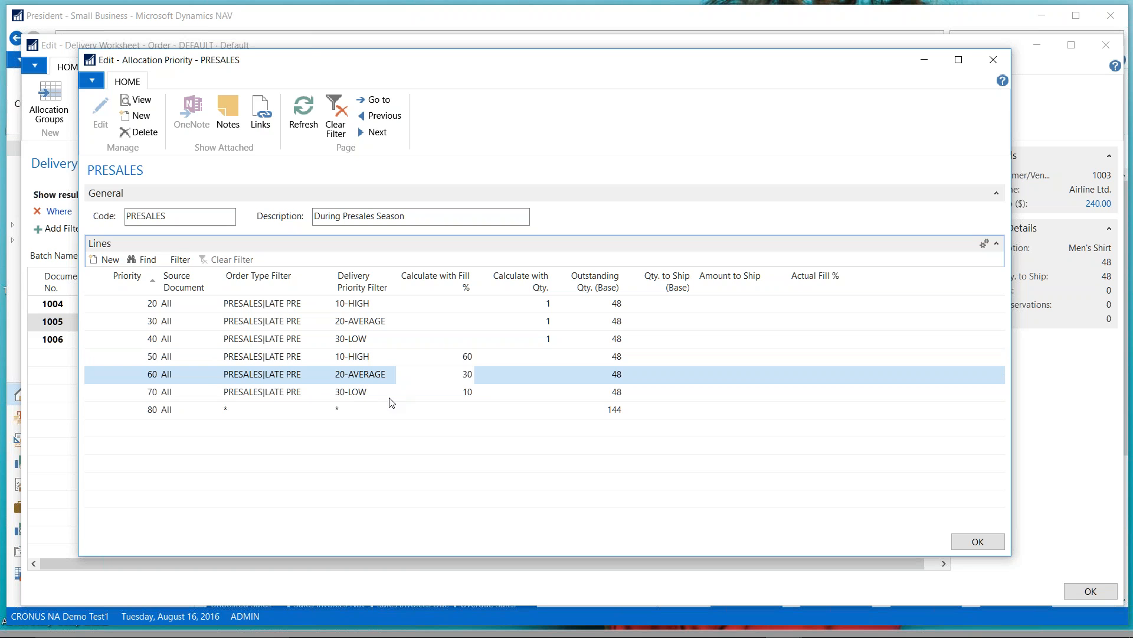
left_click(458, 395)
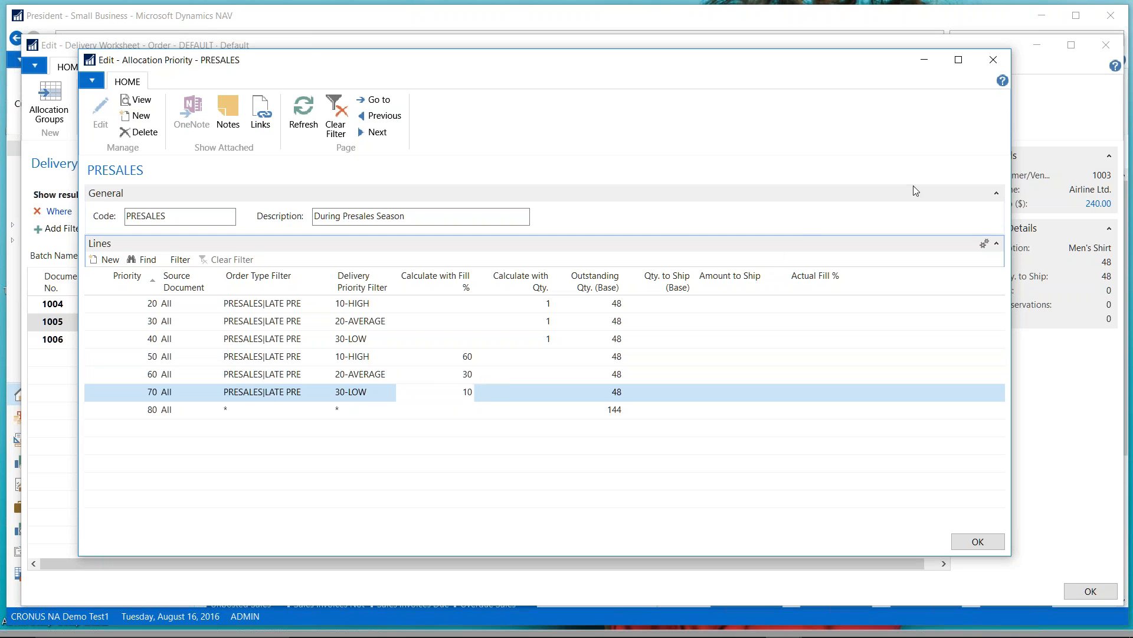
left_click(990, 61)
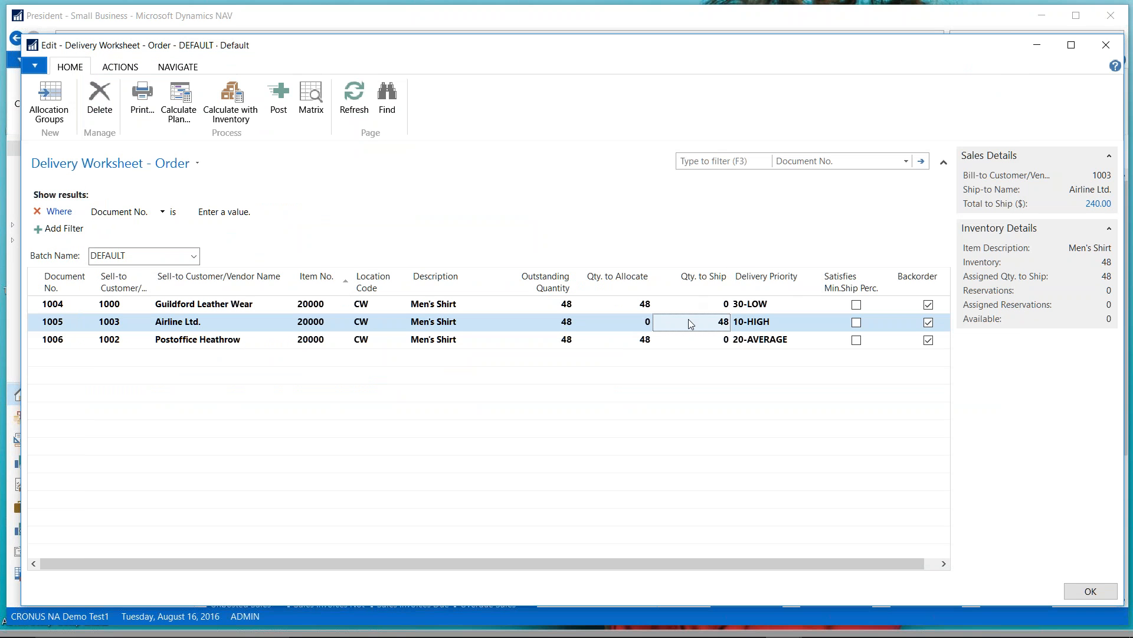
- Recalculate the Delivery Worksheet with inventory using the PRESALES Allocation Group Code, keeping Initialize Quantity to Ship enabled
left_click(232, 109)
left_click(567, 308)
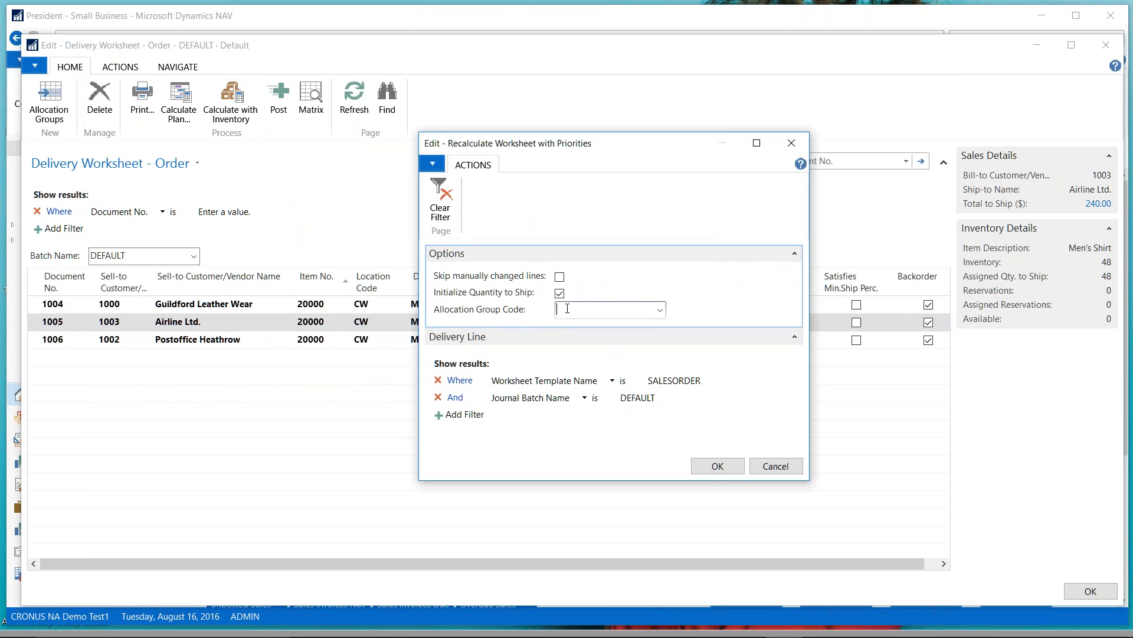
left_click(660, 309)
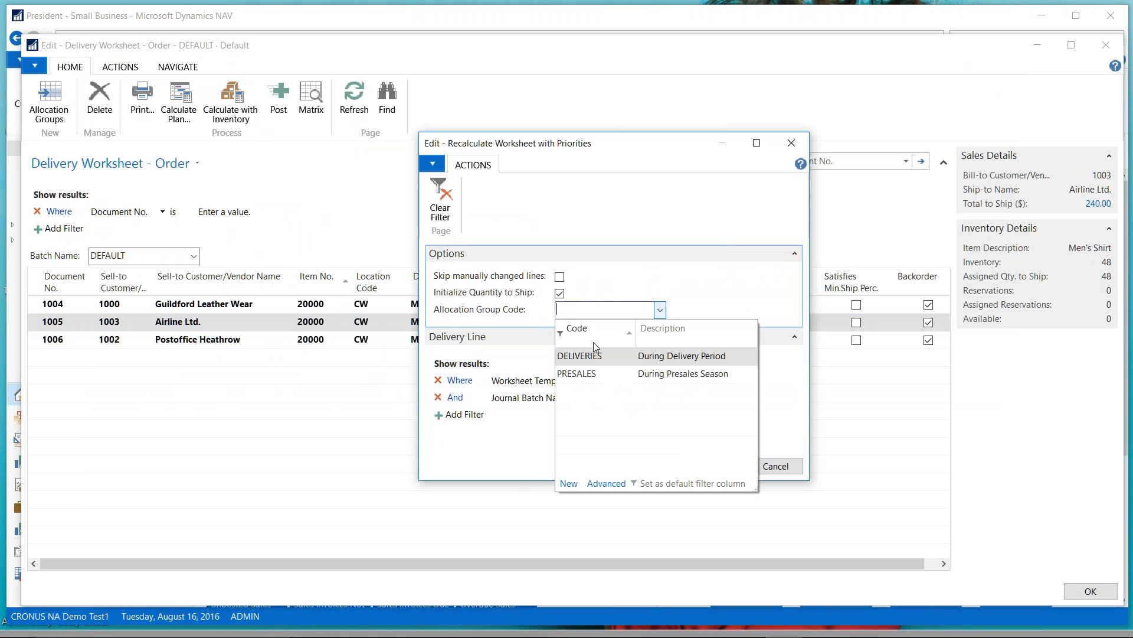
left_click(579, 373)
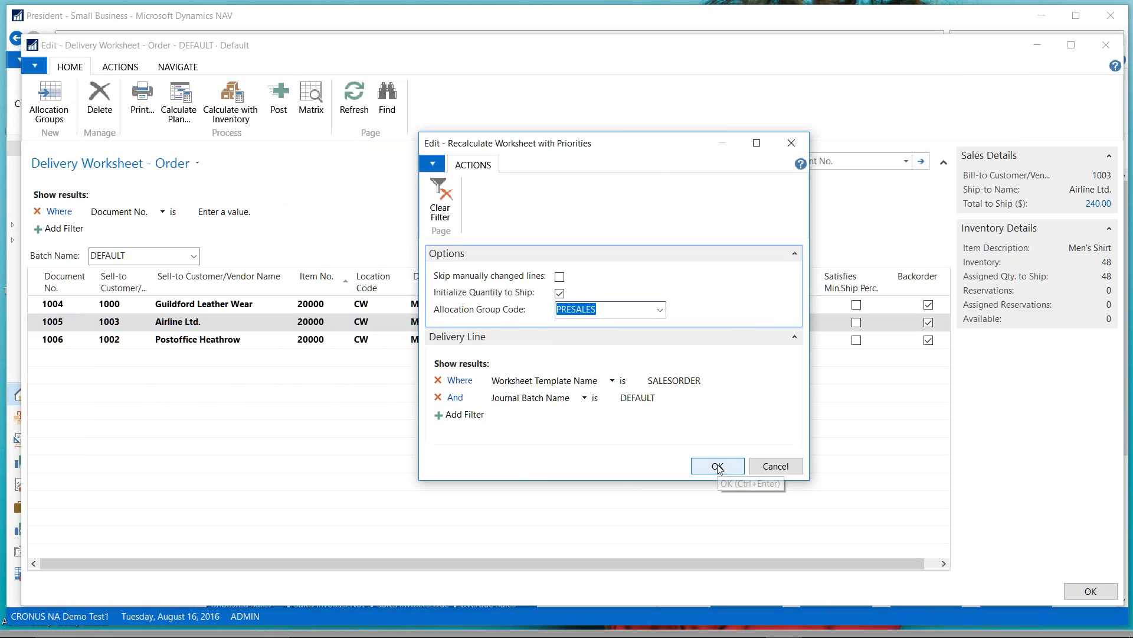
left_click_drag(653, 141, 428, 141)
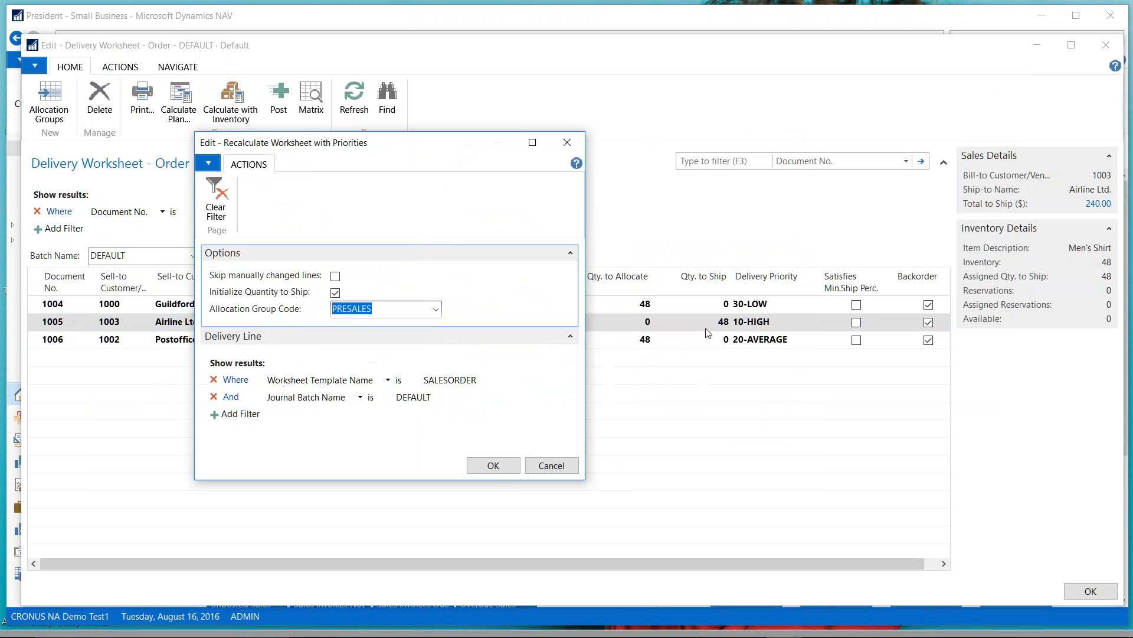
left_click(494, 466)
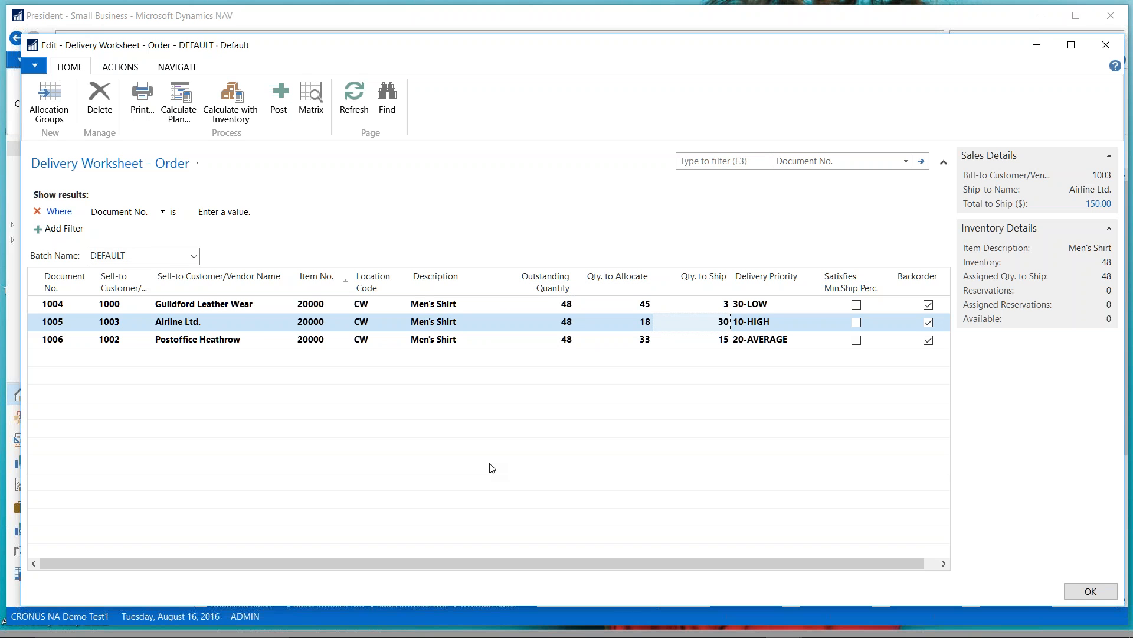
- Check the Qty. to Ship on the Guildford Leather Wear line and close the Delivery Worksheet
left_click(715, 305)
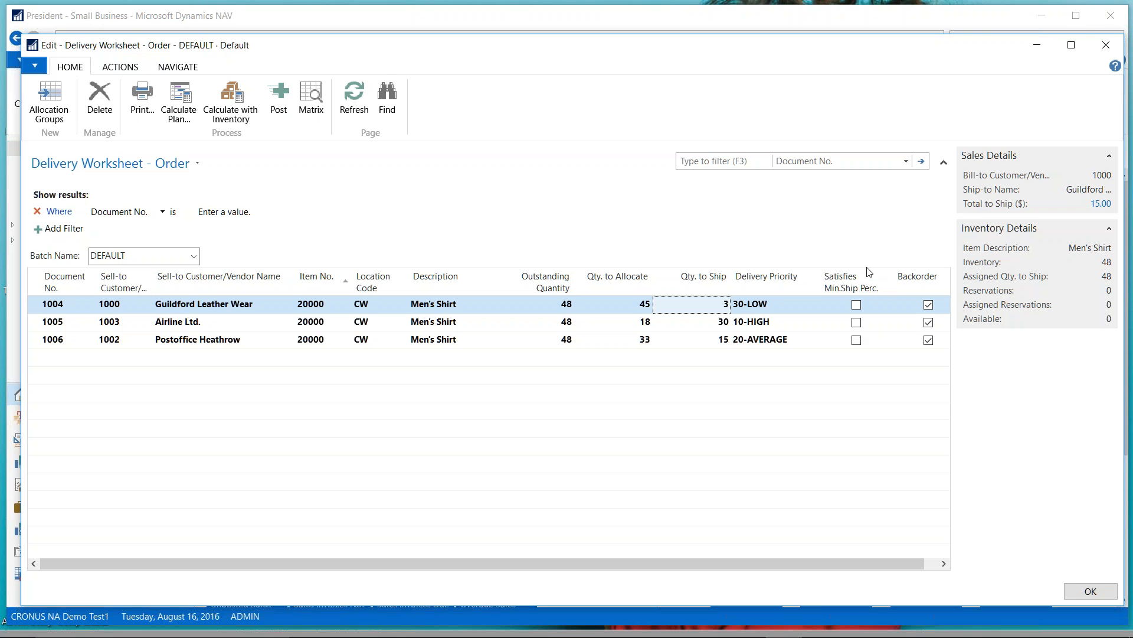
left_click(1106, 45)
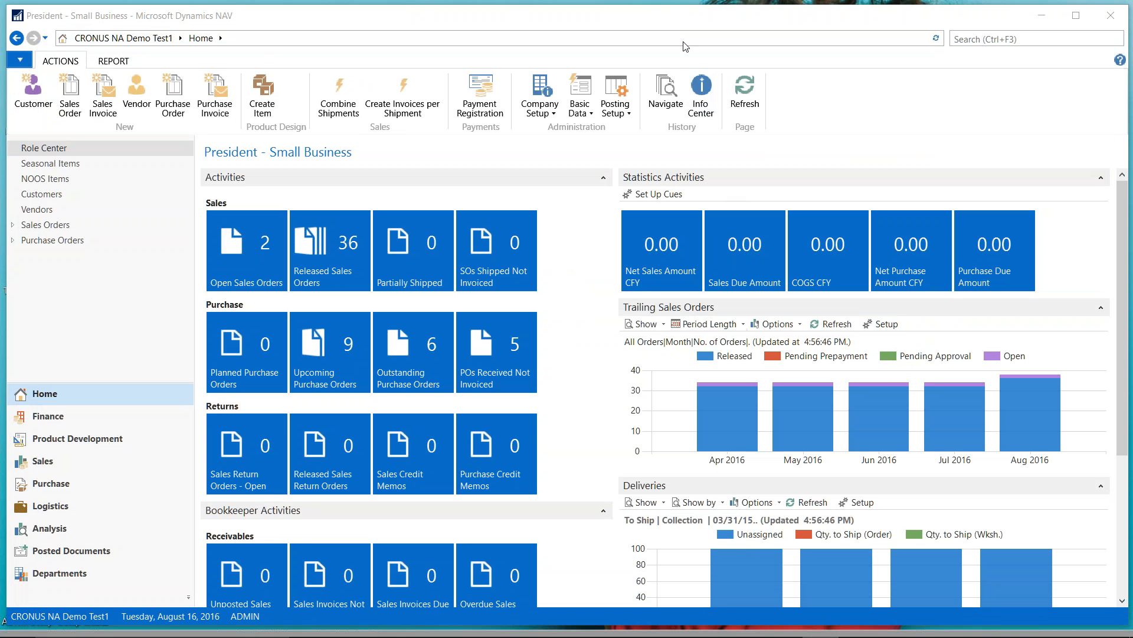